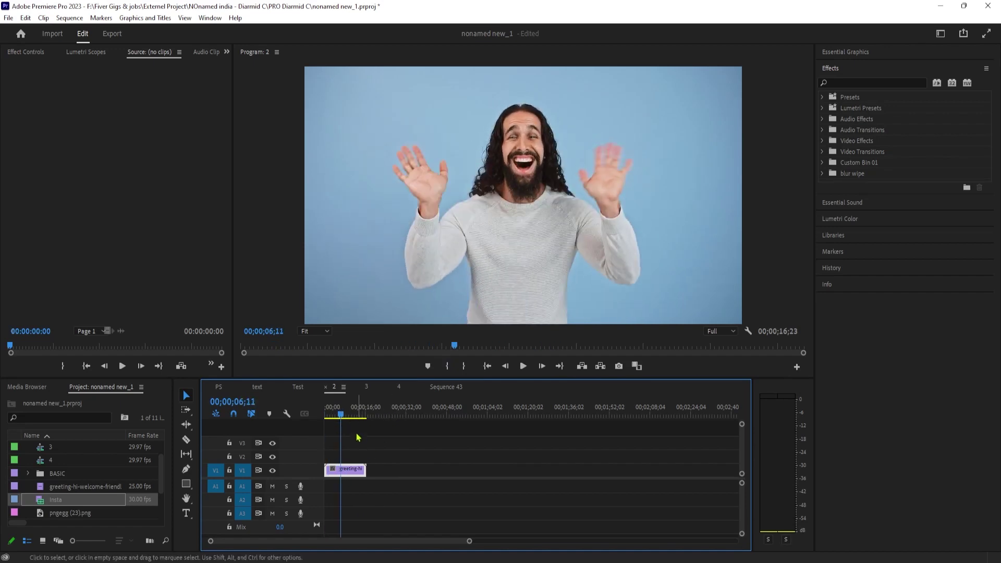
- Bring Lumetri Scopes to the front, close the Tools panel, and move the playhead near the sequence start
{"action": "left_click", "coordinate": [86, 52]}
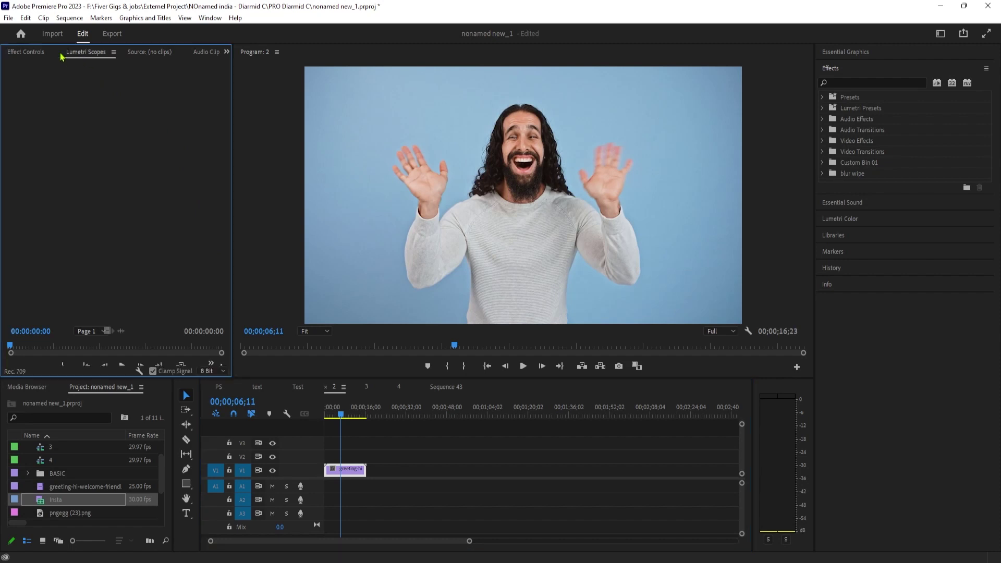
{"action": "left_click_drag", "start_coordinate": [79, 51], "coordinate": [63, 59]}
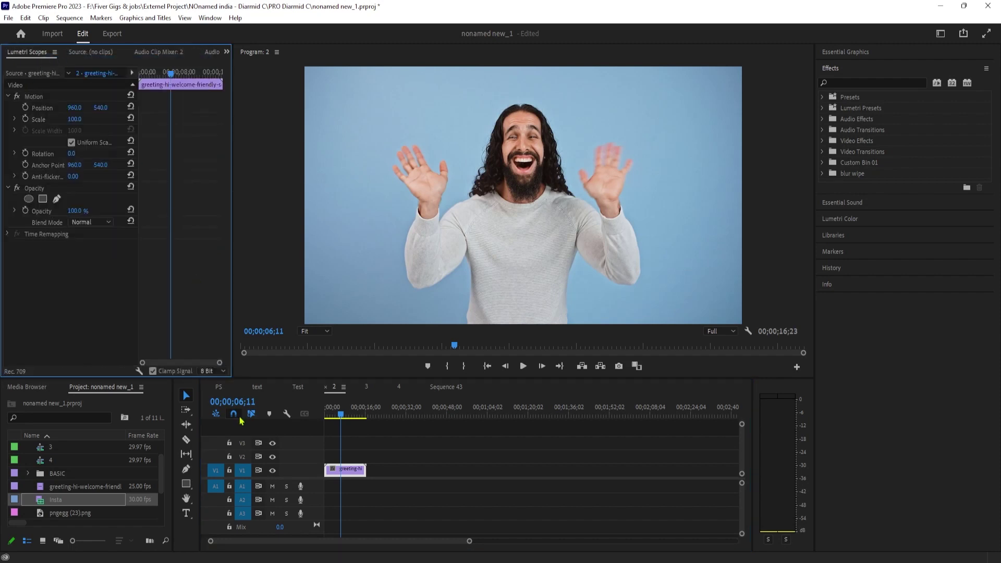
{"action": "right_click", "coordinate": [195, 389]}
{"action": "left_click", "coordinate": [227, 402]}
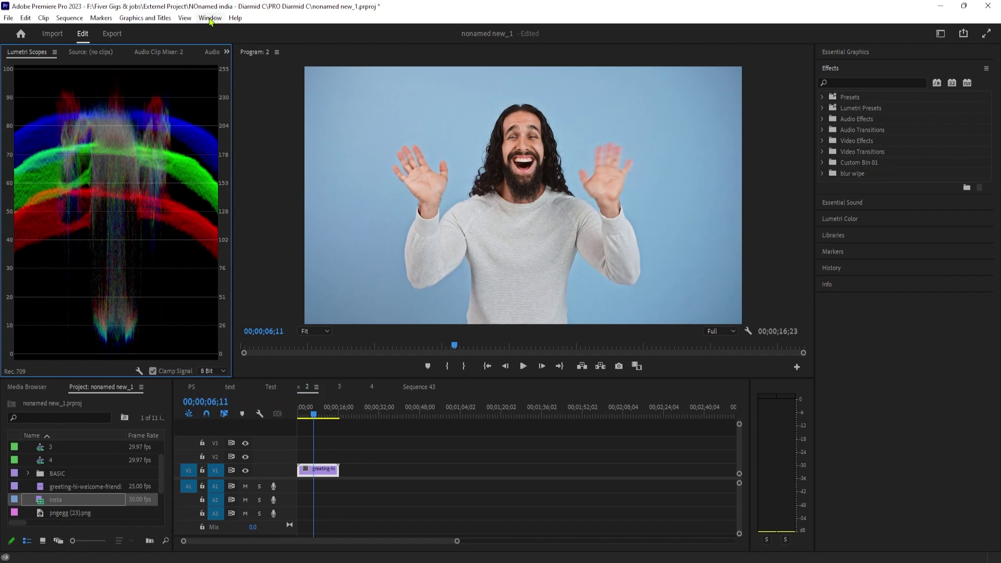
{"action": "left_click", "coordinate": [299, 408]}
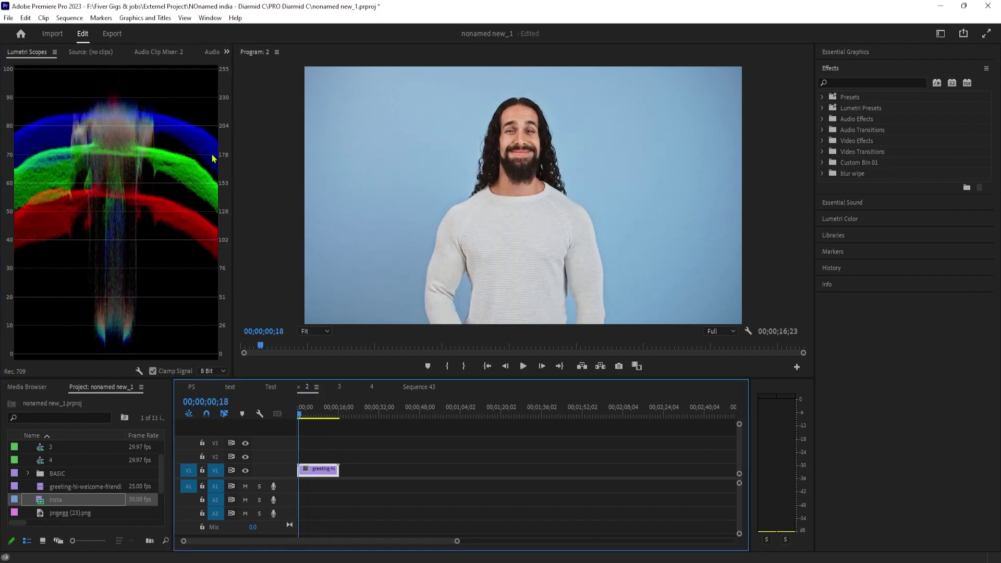
{"action": "left_click", "coordinate": [210, 19]}
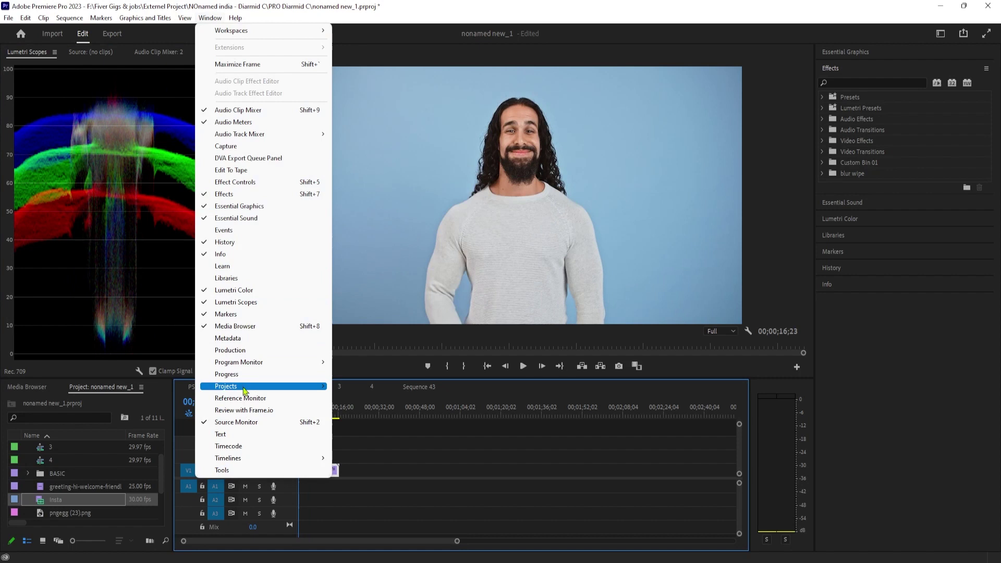
- Reopen Effect Controls for the greeting clip and scrub its playhead back to 00;00;00;00
{"action": "left_click", "coordinate": [253, 182]}
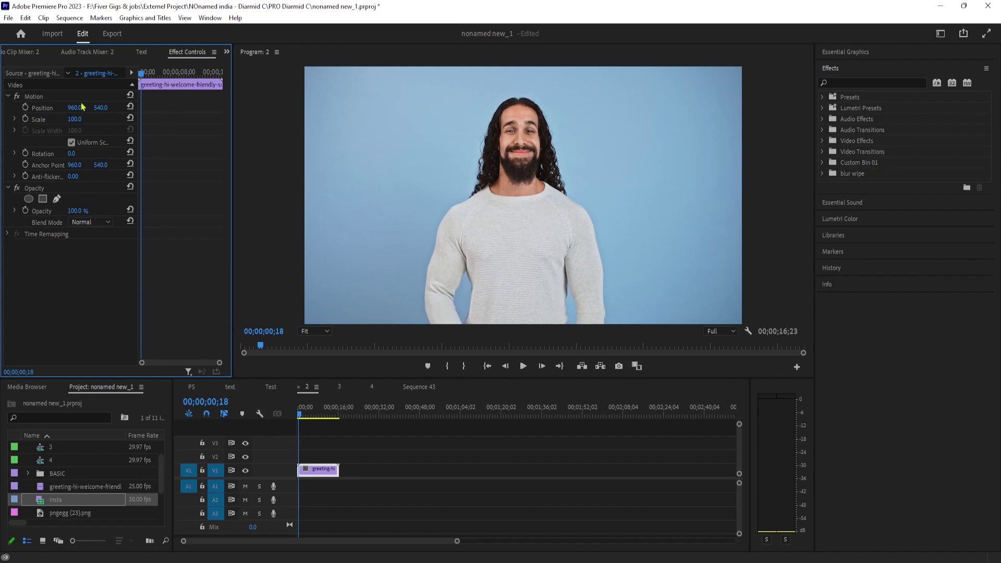
{"action": "left_click_drag", "start_coordinate": [143, 104], "coordinate": [138, 104]}
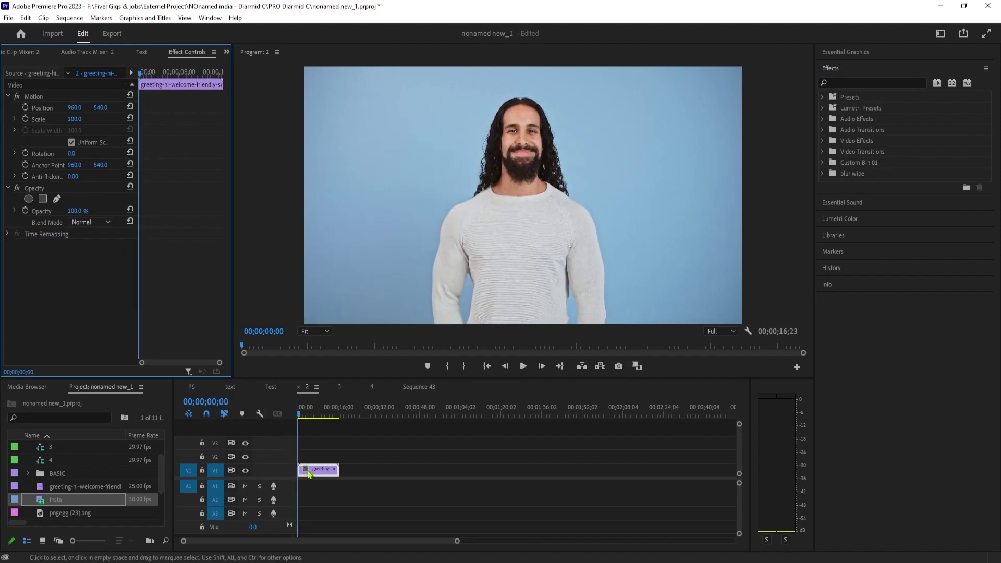
{"action": "left_click", "coordinate": [209, 17]}
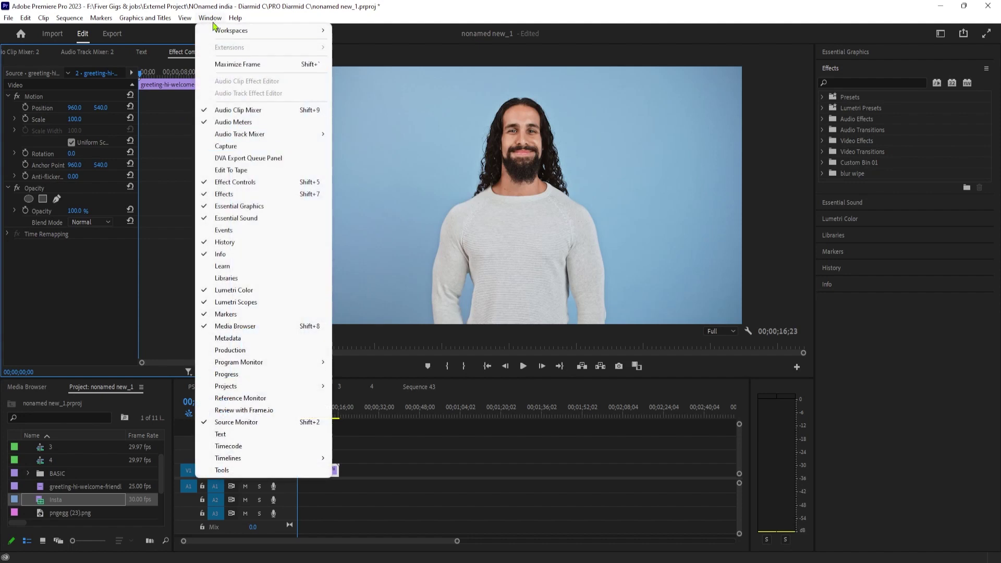
- Restore the Tools panel as a narrow column, then reset the workspace to its saved layout
{"action": "left_click", "coordinate": [229, 470]}
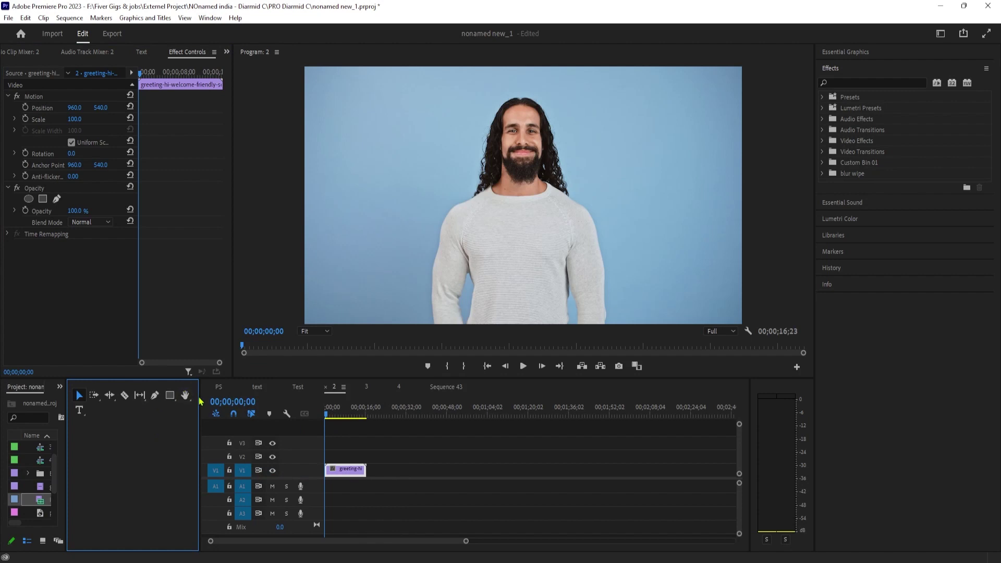
{"action": "left_click_drag", "start_coordinate": [198, 429], "coordinate": [98, 438]}
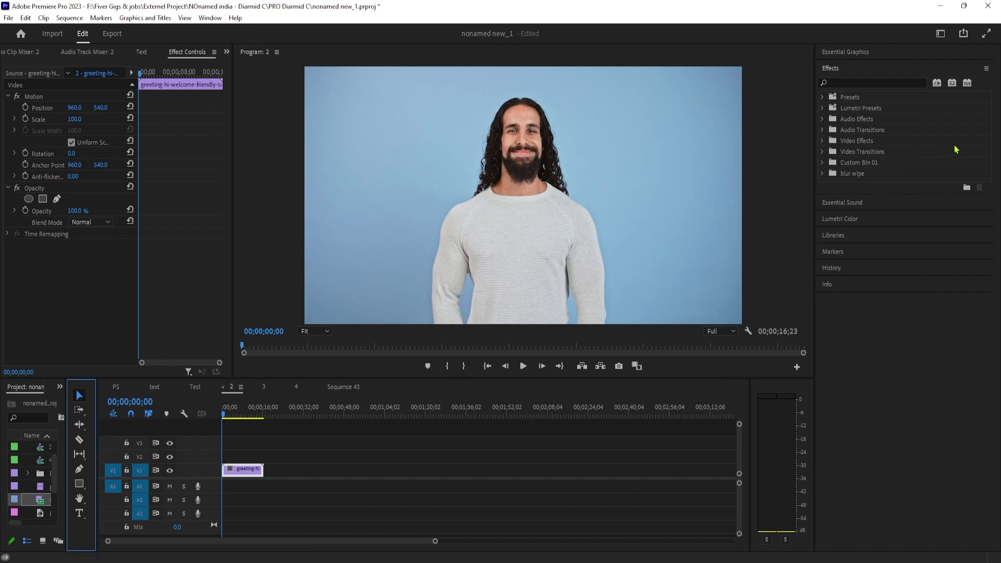
{"action": "left_click", "coordinate": [210, 18]}
{"action": "mouse_move", "coordinate": [264, 31]}
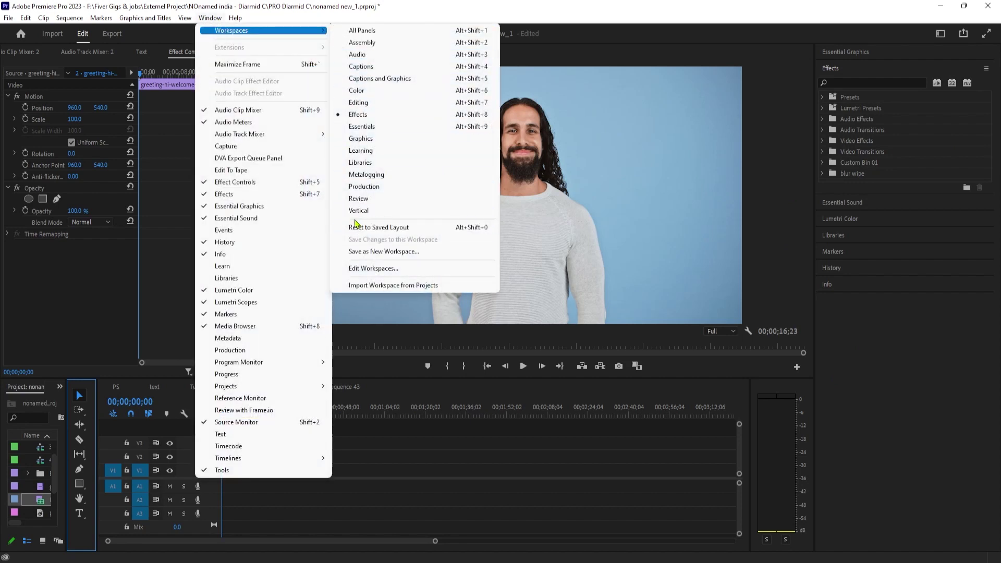
{"action": "left_click", "coordinate": [402, 227]}
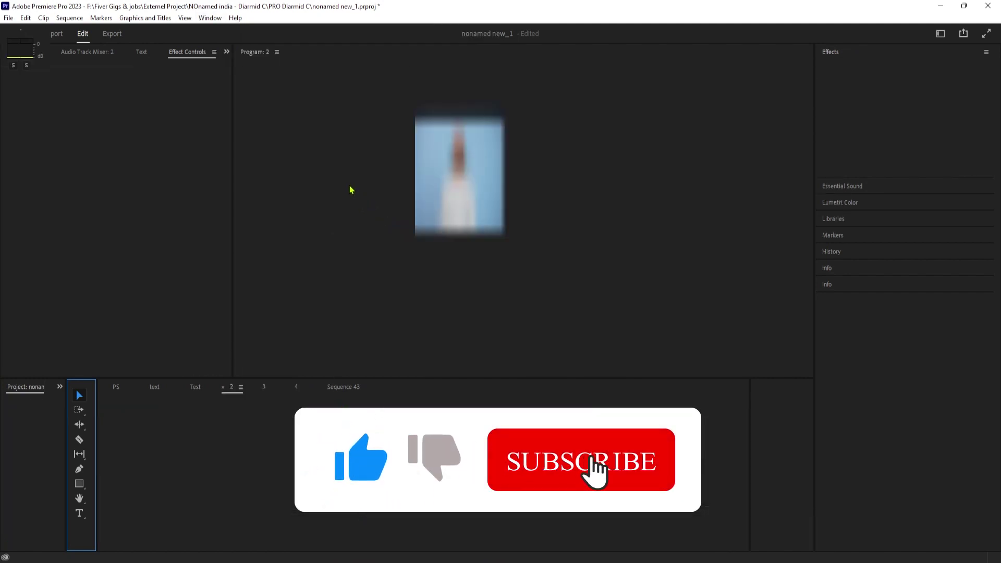